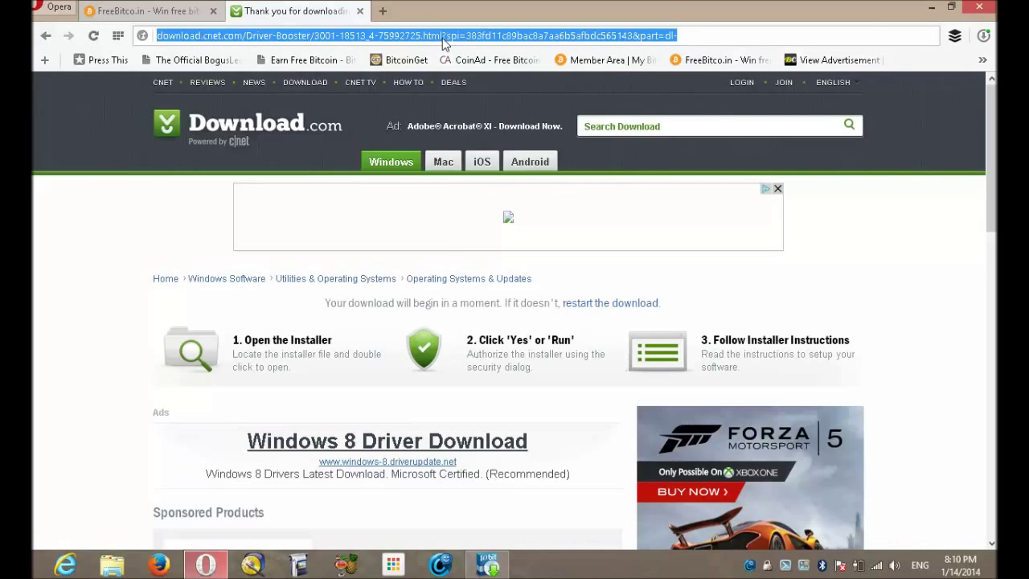
Minimise Opera and the Driver Booster setup wizard to reveal the desktop
left_click(929, 7)
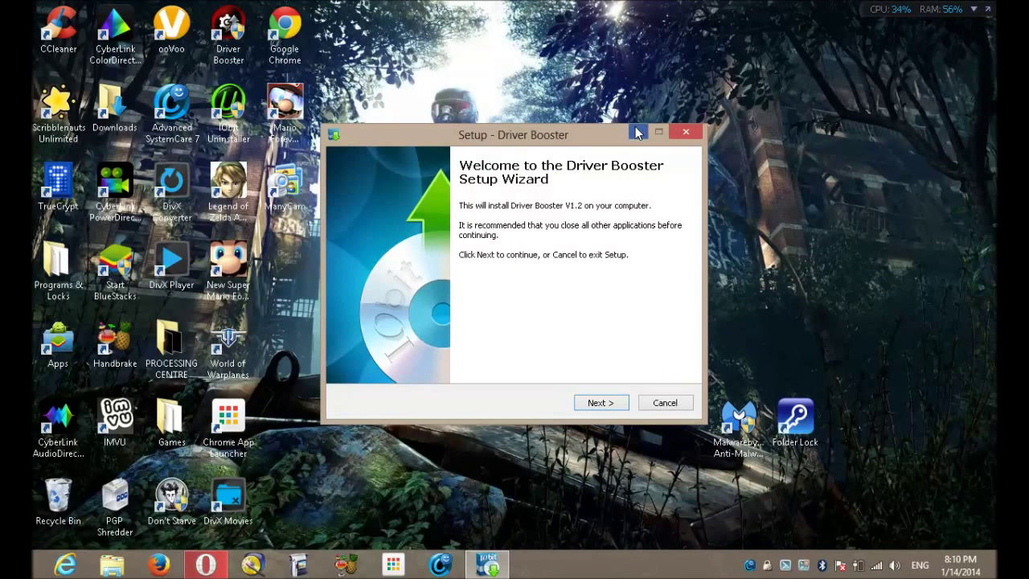
left_click(637, 133)
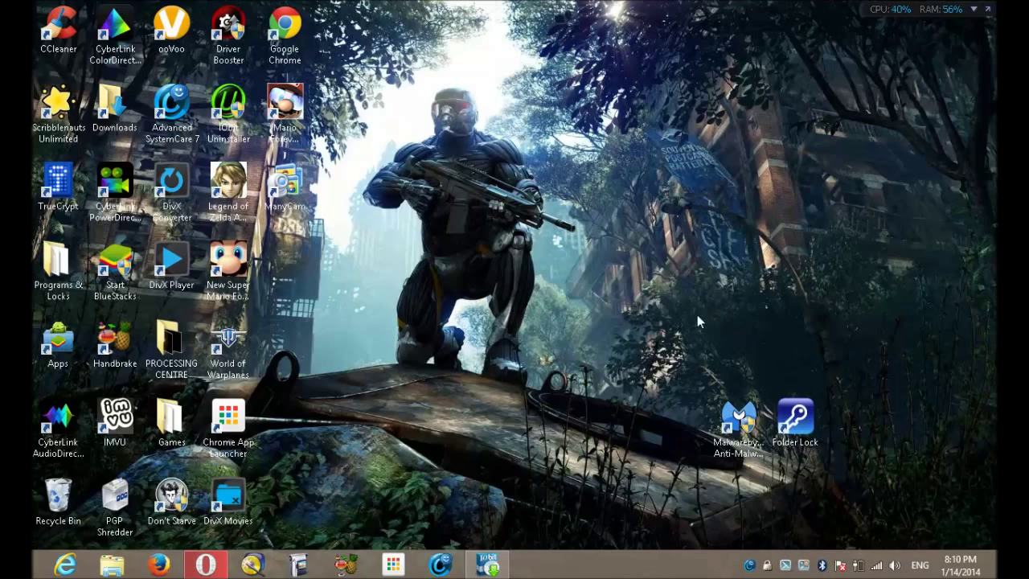
Search Windows apps for 'sky' from the Search charm and select Skype for desktop
mouse_move(995, 3)
left_click(969, 126)
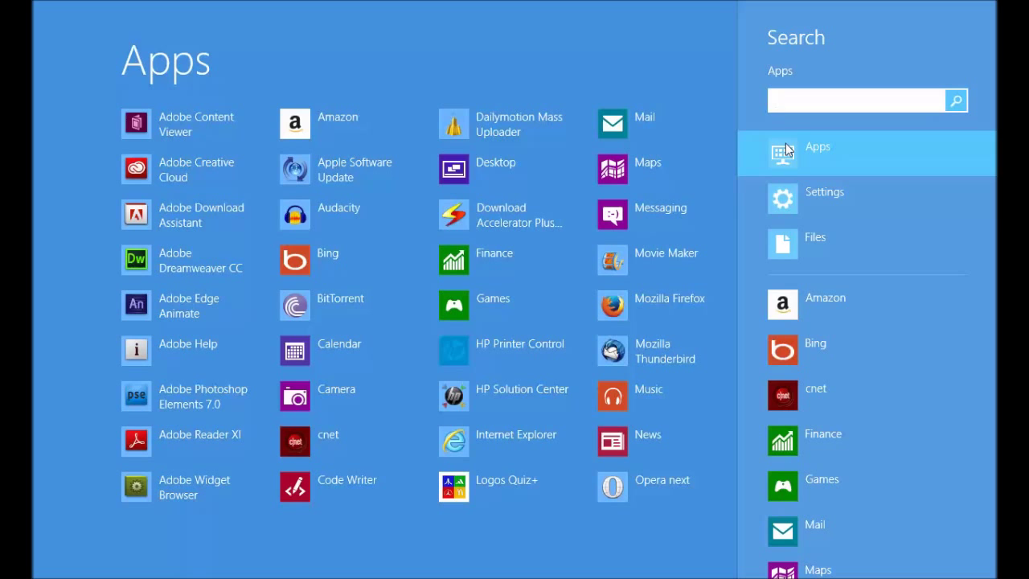
type("sky")
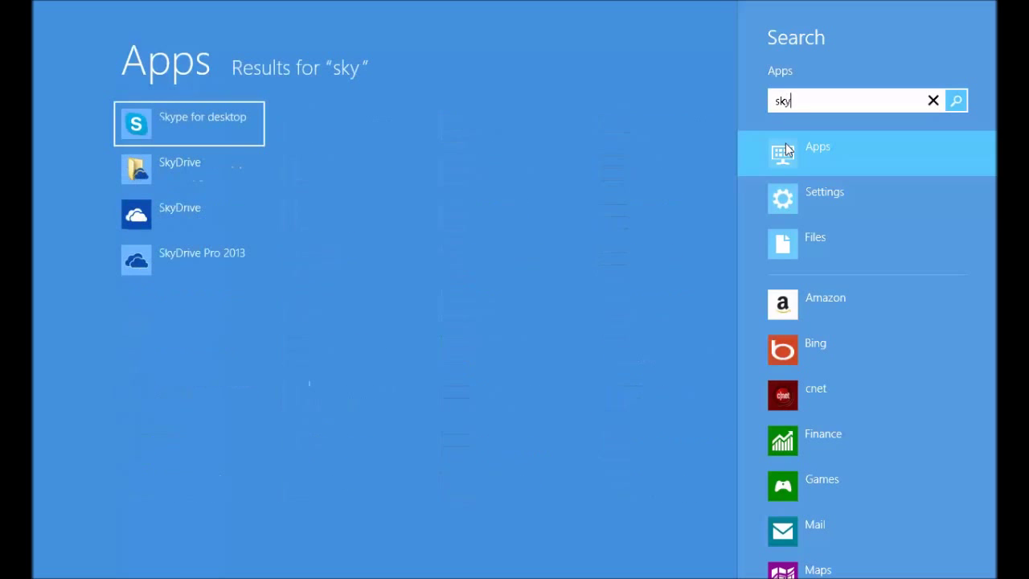
key("Return")
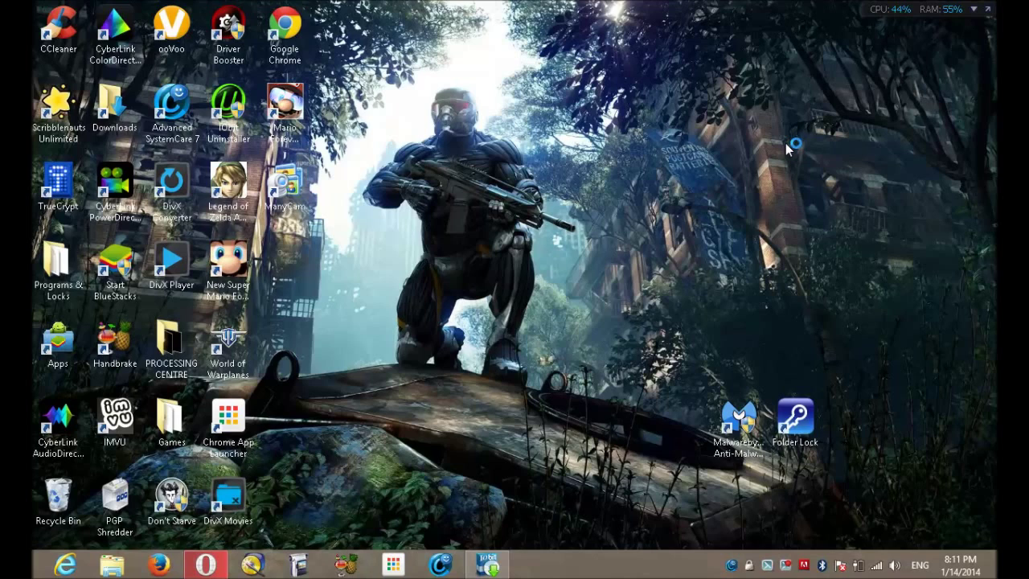
mouse_move(996, 547)
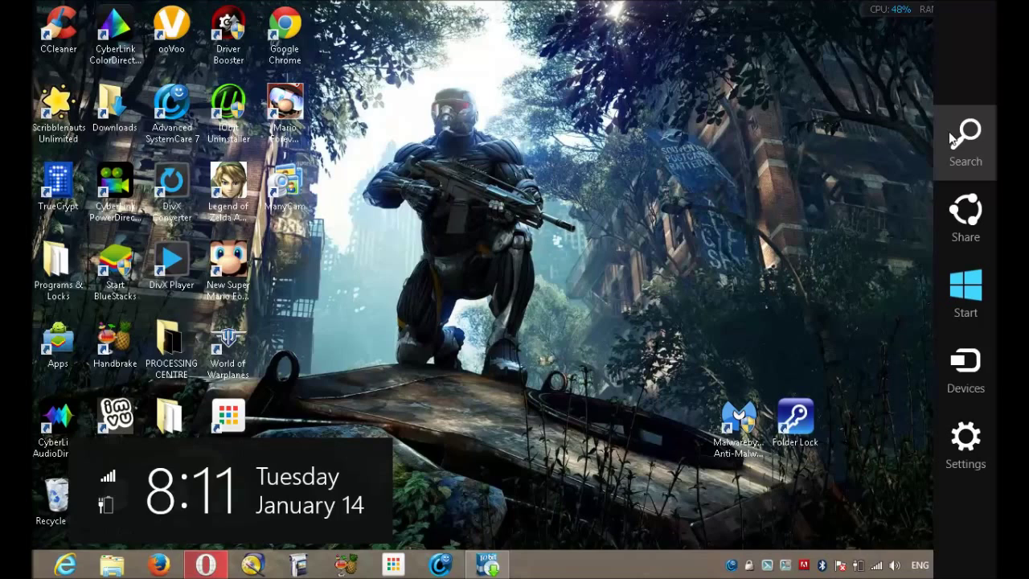
left_click(952, 138)
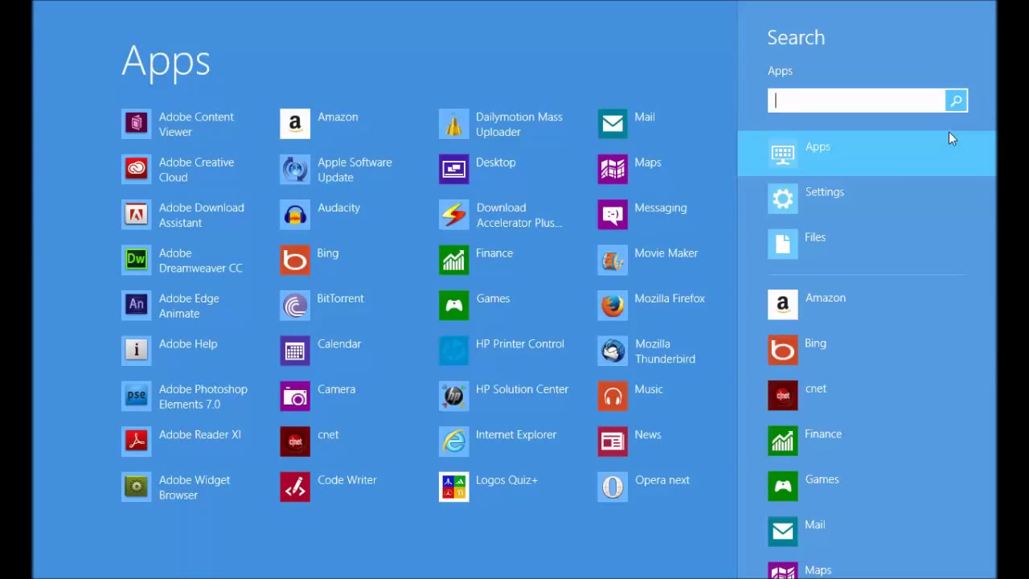
type("sky")
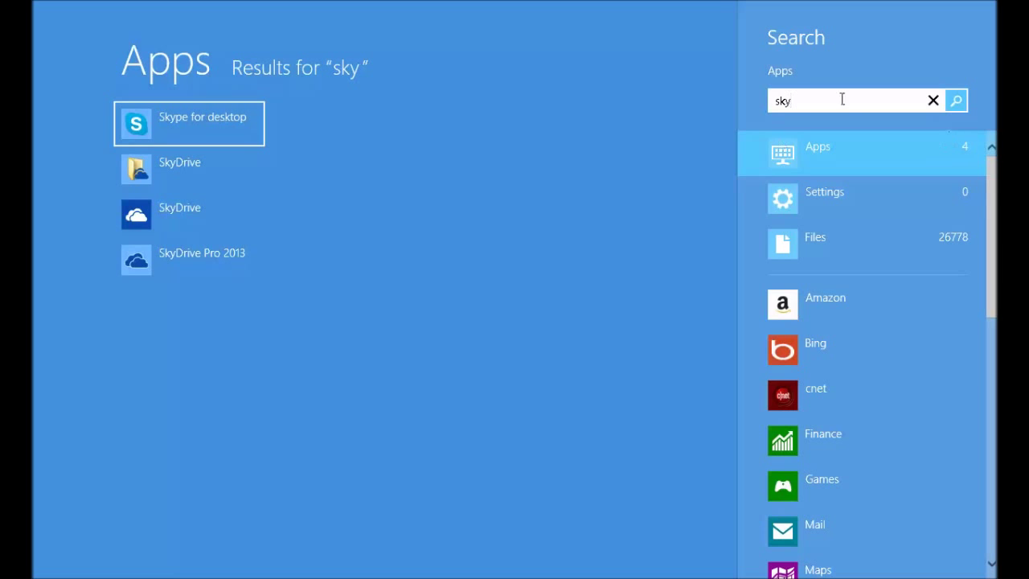
left_click(166, 115)
Open Skype for desktop's file location, centre the Explorer window, and launch the shortcut
right_click(168, 117)
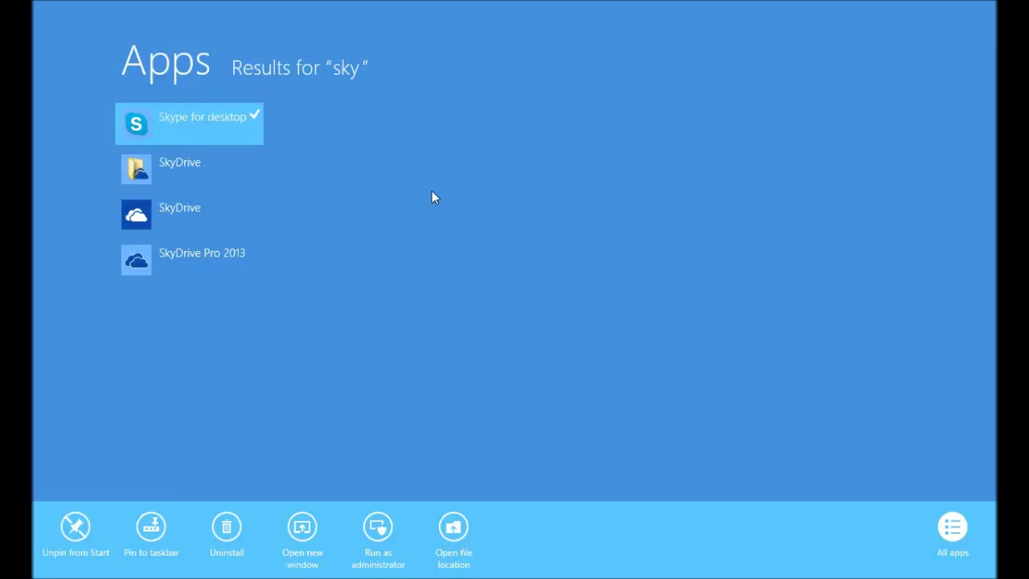
left_click(454, 527)
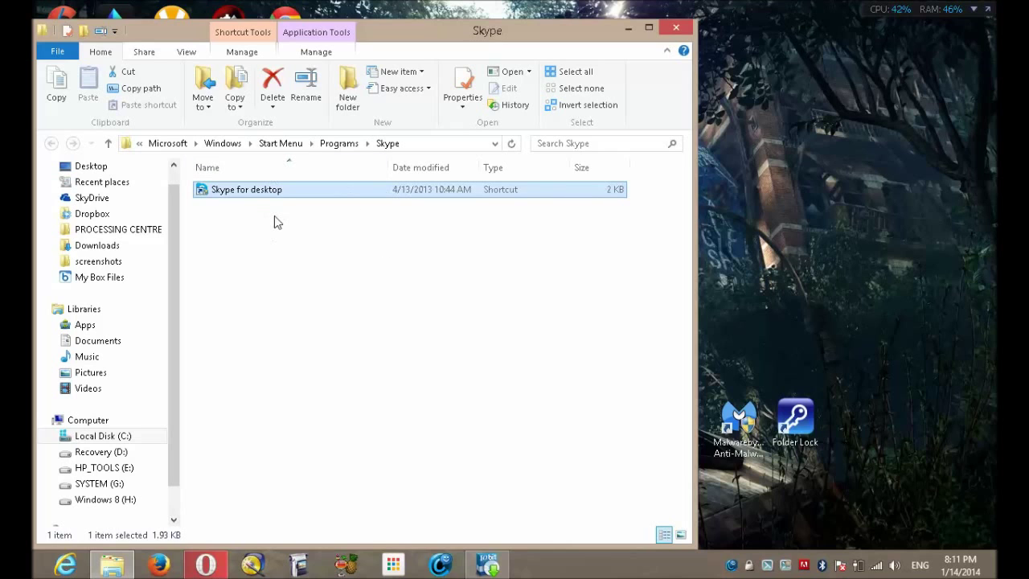
left_click_drag(411, 31, 558, 19)
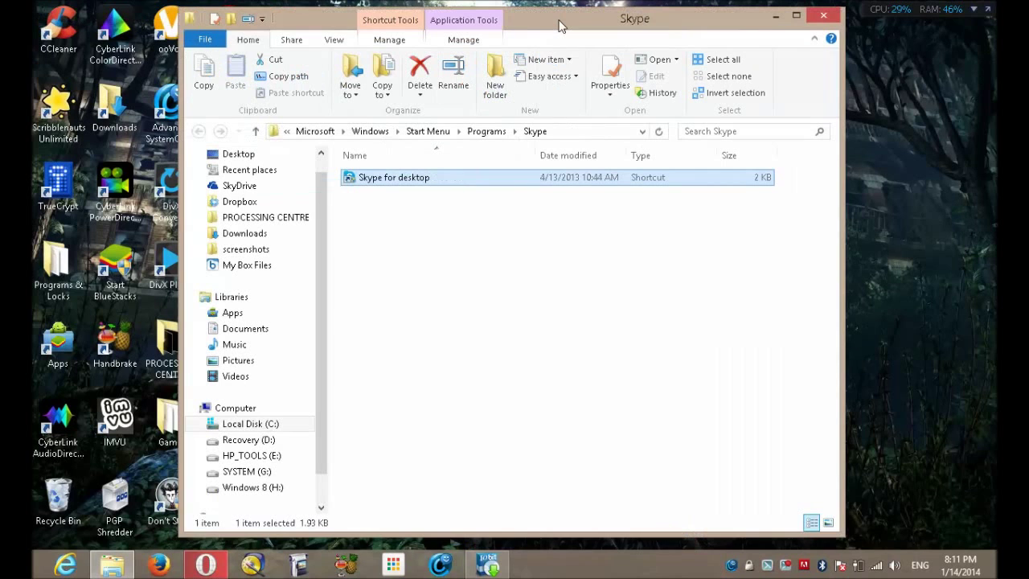
double_click(418, 185)
right_click(419, 182)
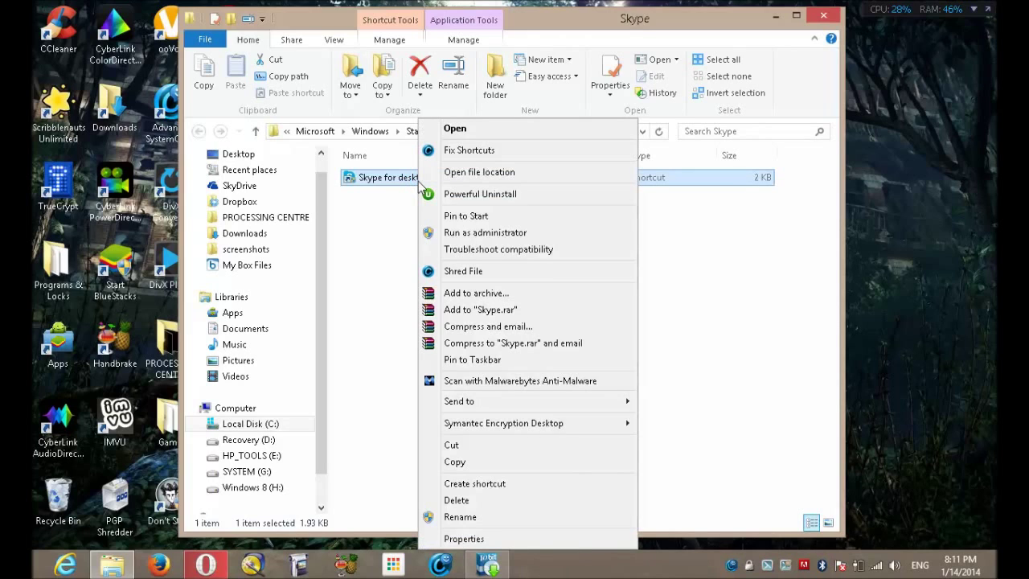
Set the Skype shortcut to Windows 7 compatibility mode with Run as administrator, and apply
left_click(506, 539)
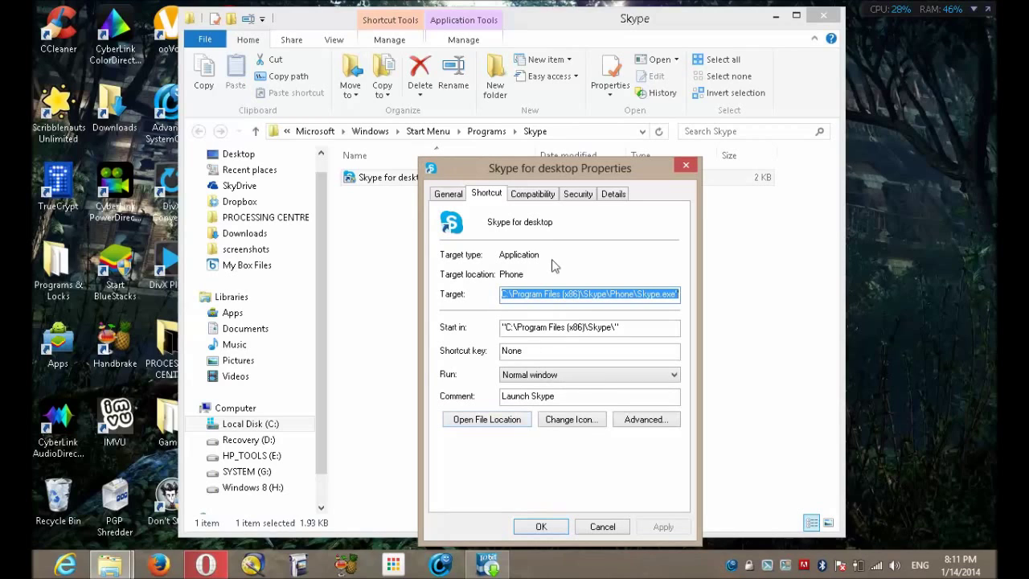
left_click(534, 202)
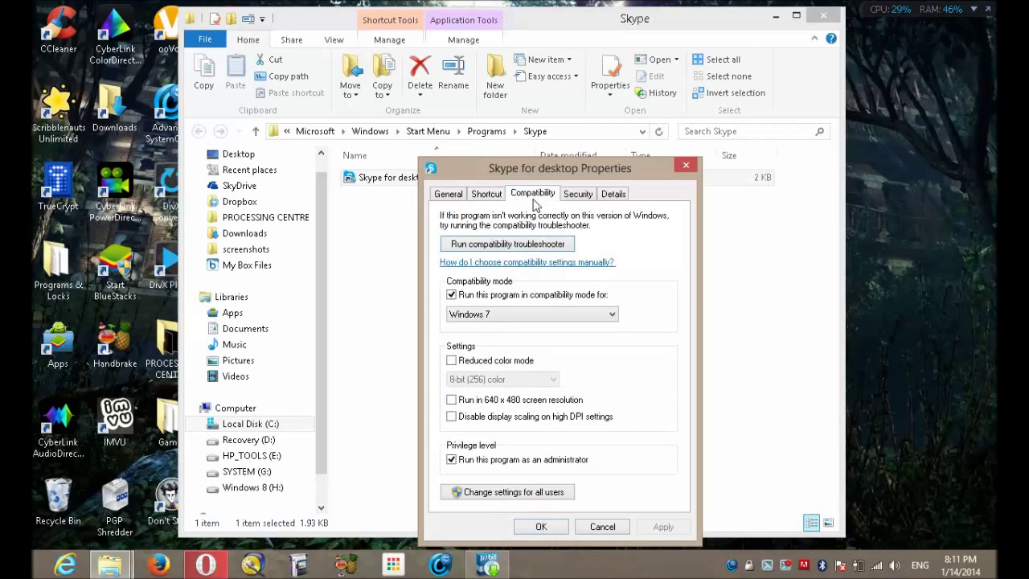
left_click(480, 298)
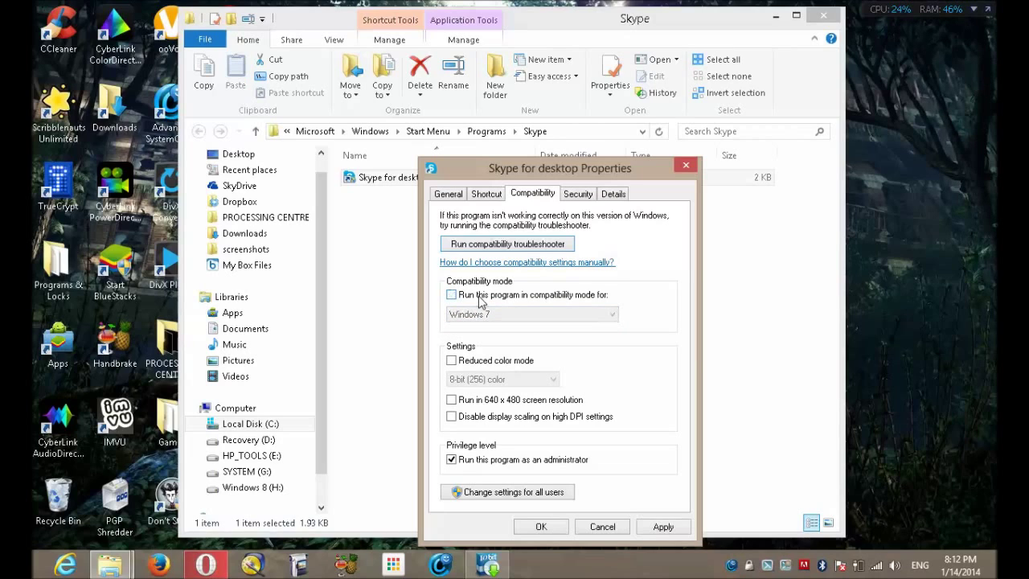
left_click(472, 459)
left_click(498, 299)
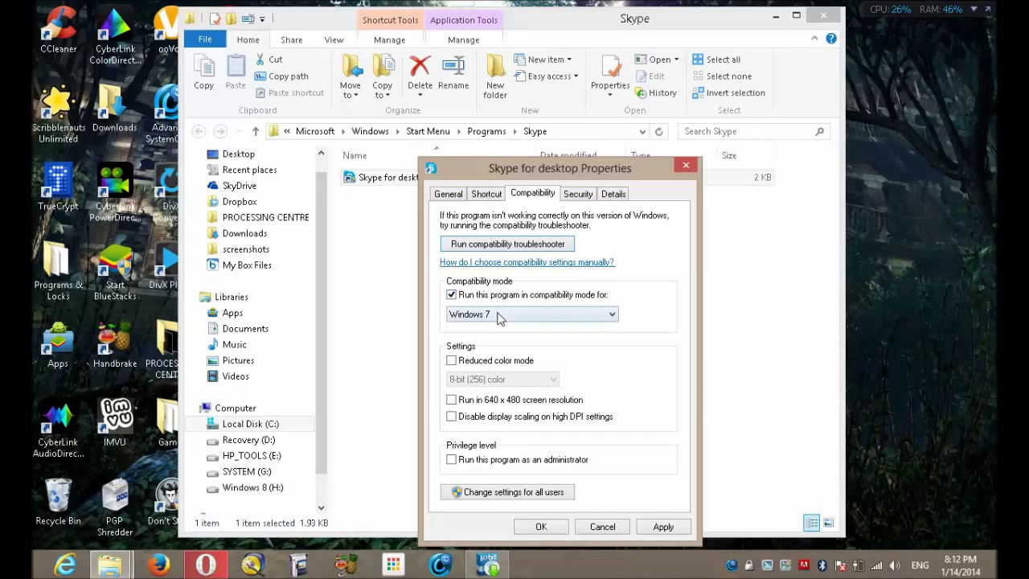
left_click(496, 315)
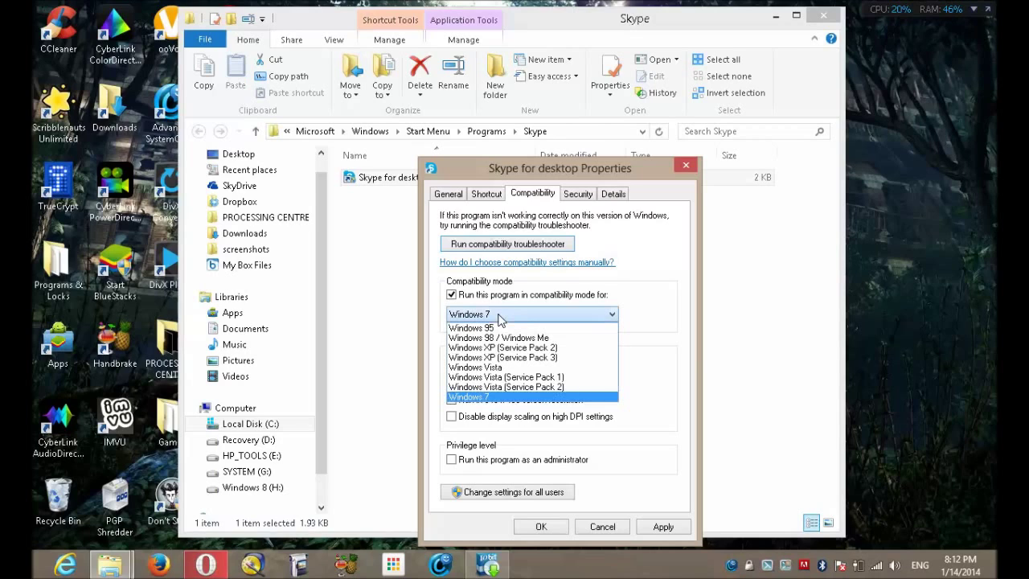
left_click(604, 243)
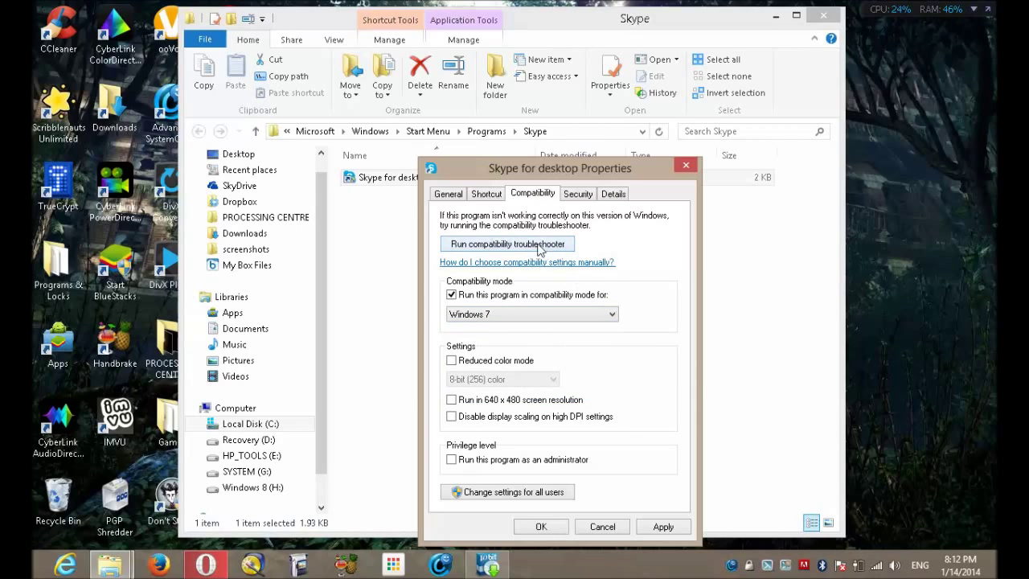
left_click(453, 463)
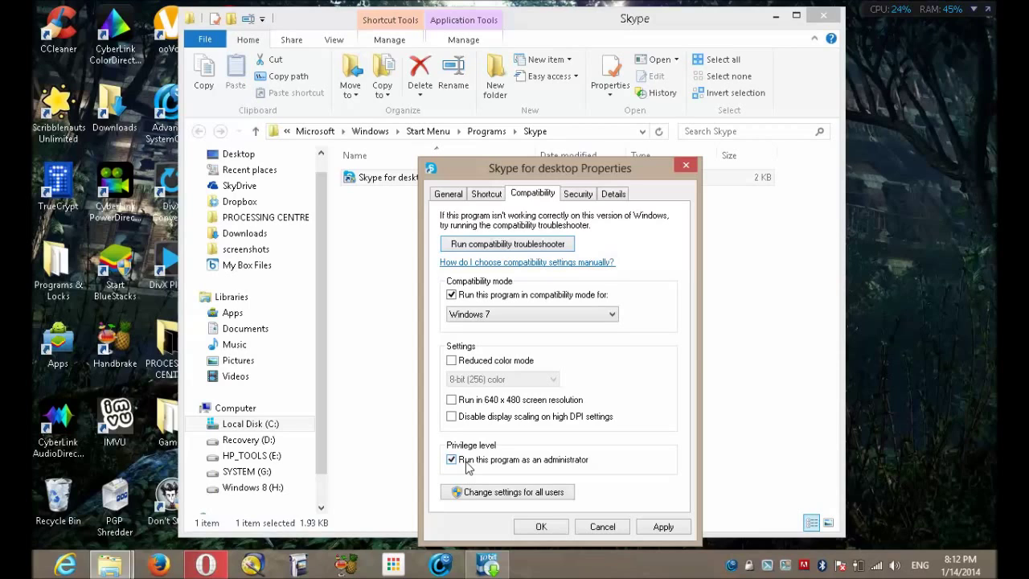
left_click(655, 530)
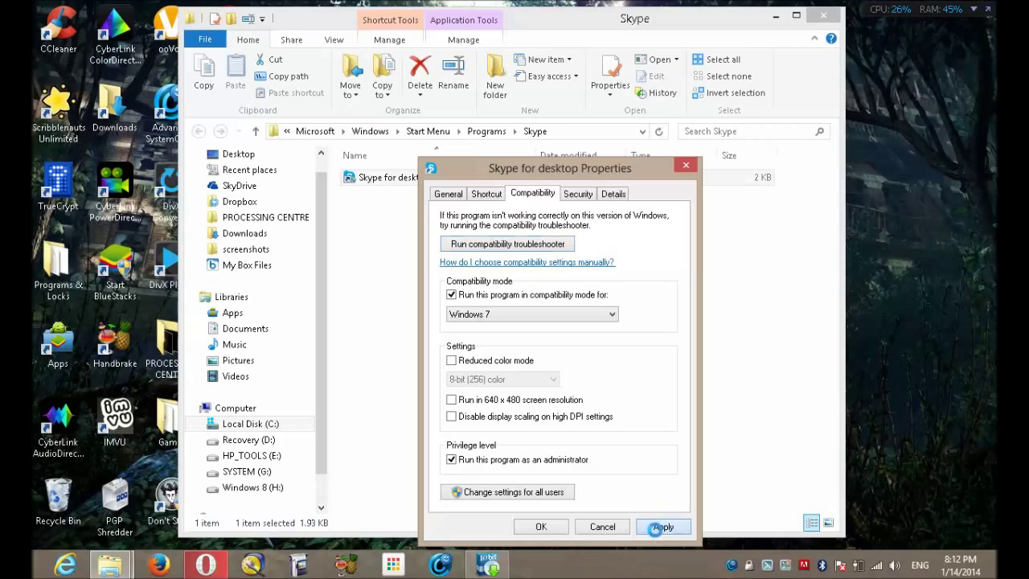
left_click(544, 527)
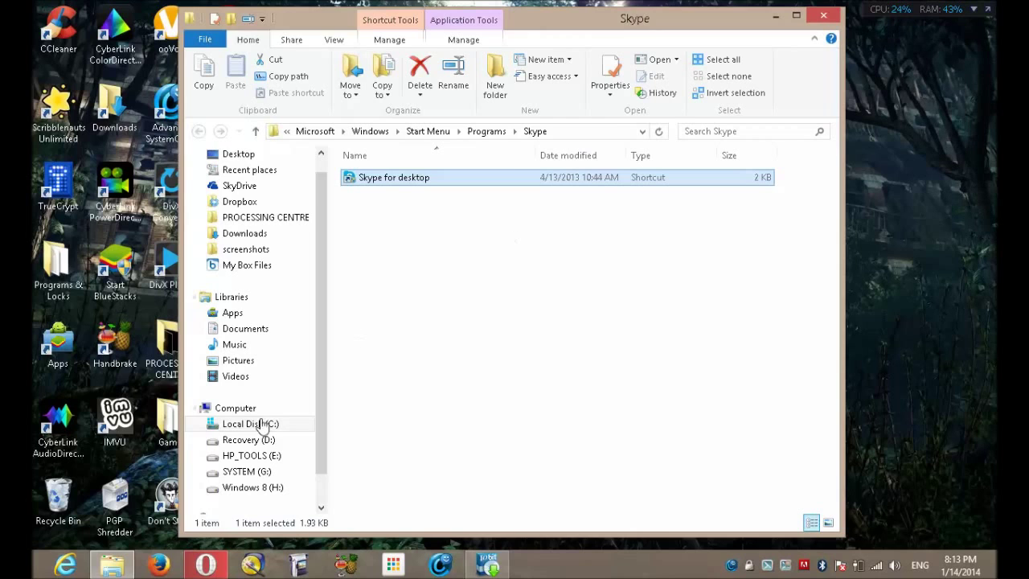
Switch back to Opera's Download.com Driver Booster page from the taskbar
left_click(206, 565)
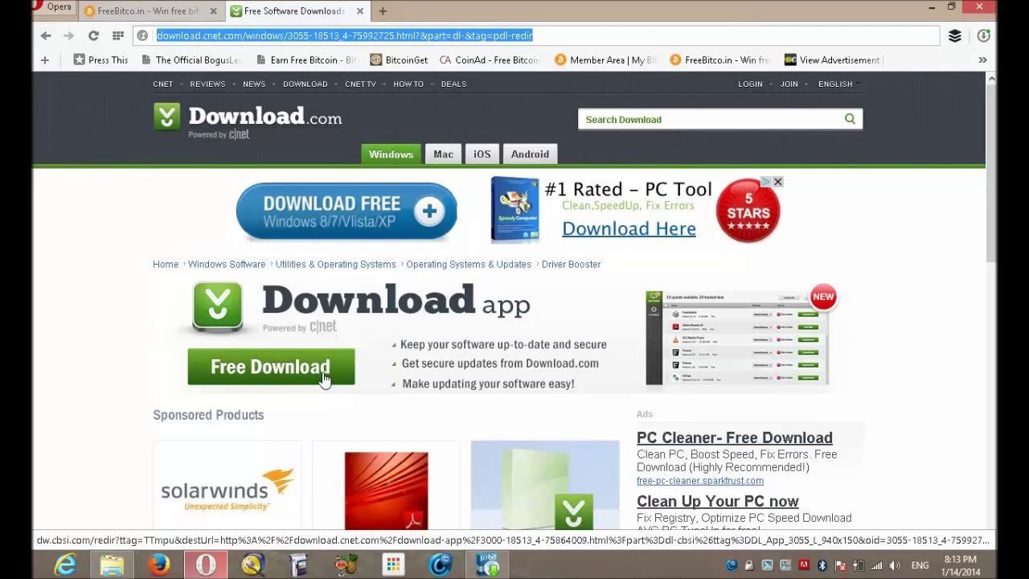
Go to the IObit website by entering 'iobi' and scroll through the homepage
type("iobit.com")
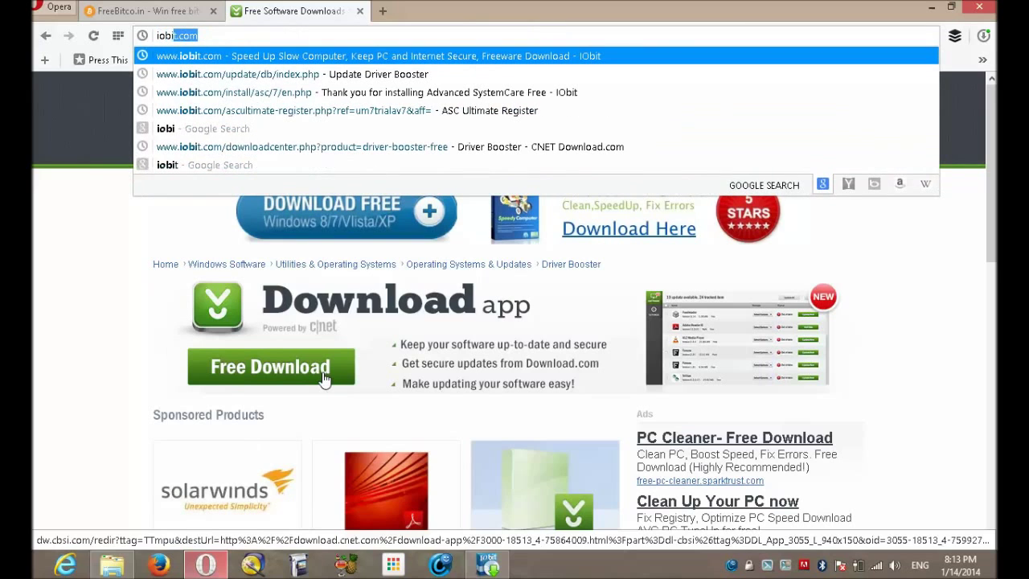
key("Return")
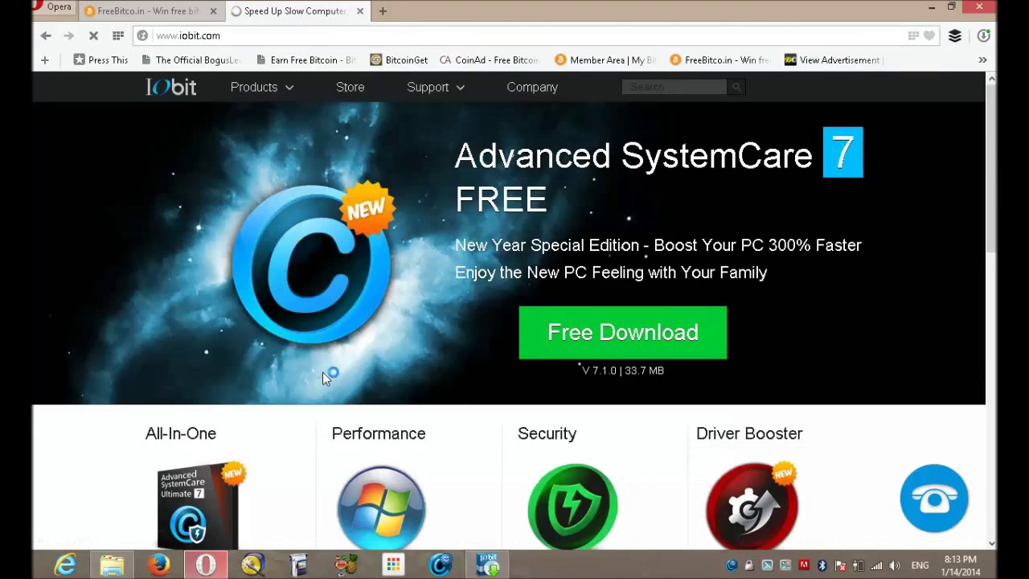
scroll(553, 328, "down", 1)
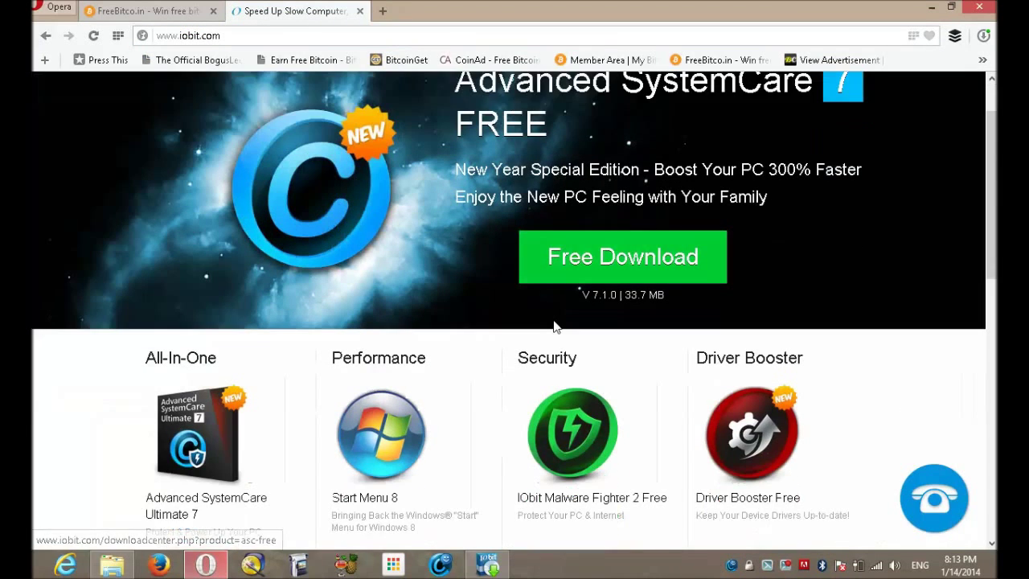
scroll(553, 328, "down", 1)
scroll(398, 334, "up", 2)
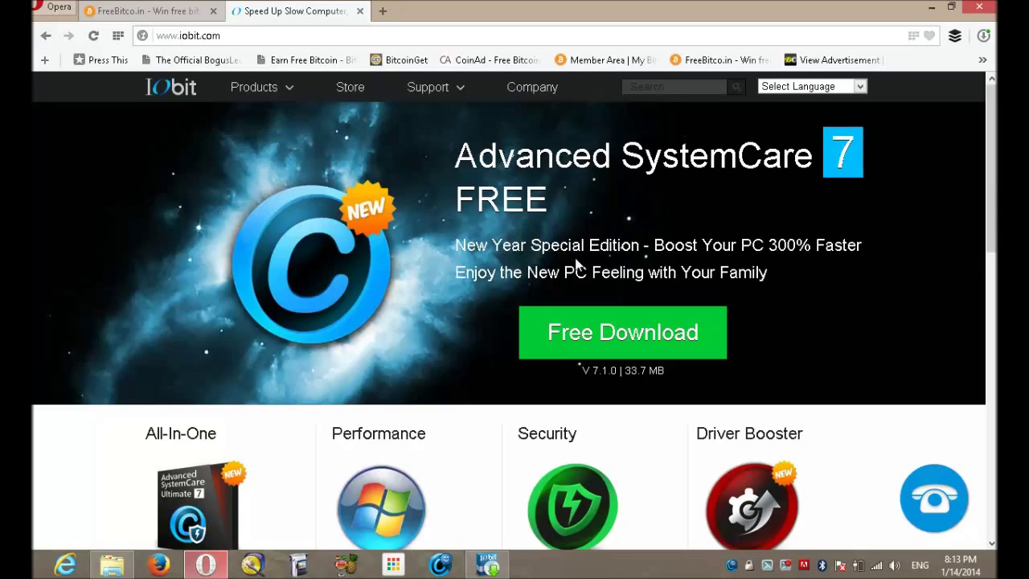
scroll(576, 265, "down", 2)
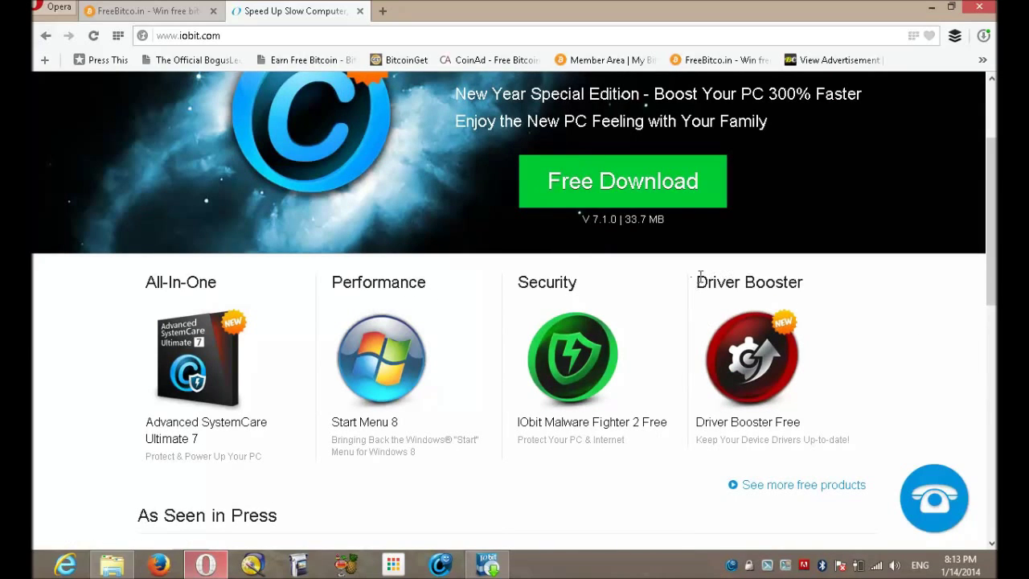
Highlight the Driver Booster product heading, then run the downloaded Driver Booster installer
left_click_drag(700, 276, 811, 292)
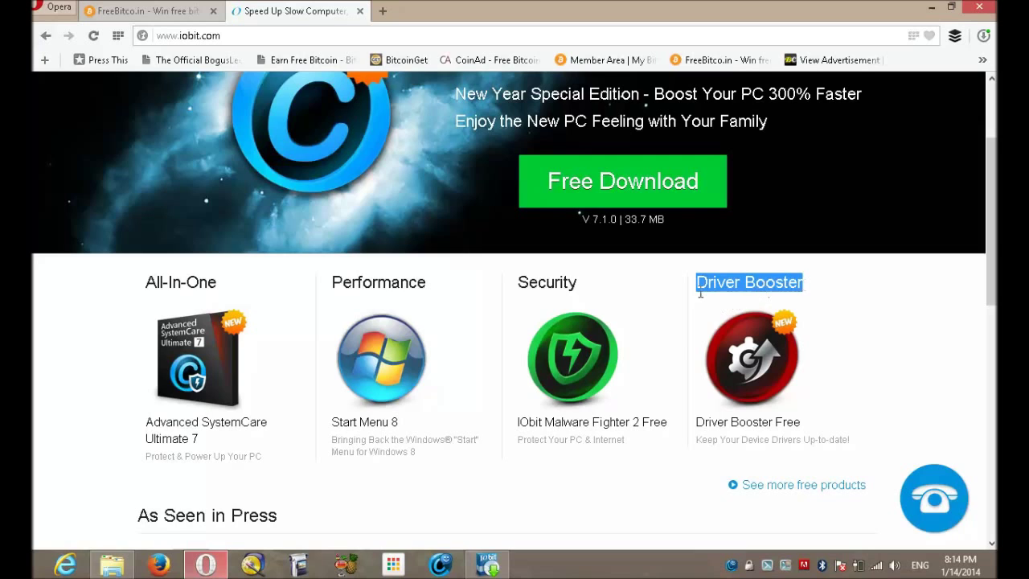
scroll(701, 292, "up", 1)
scroll(700, 293, "up", 1)
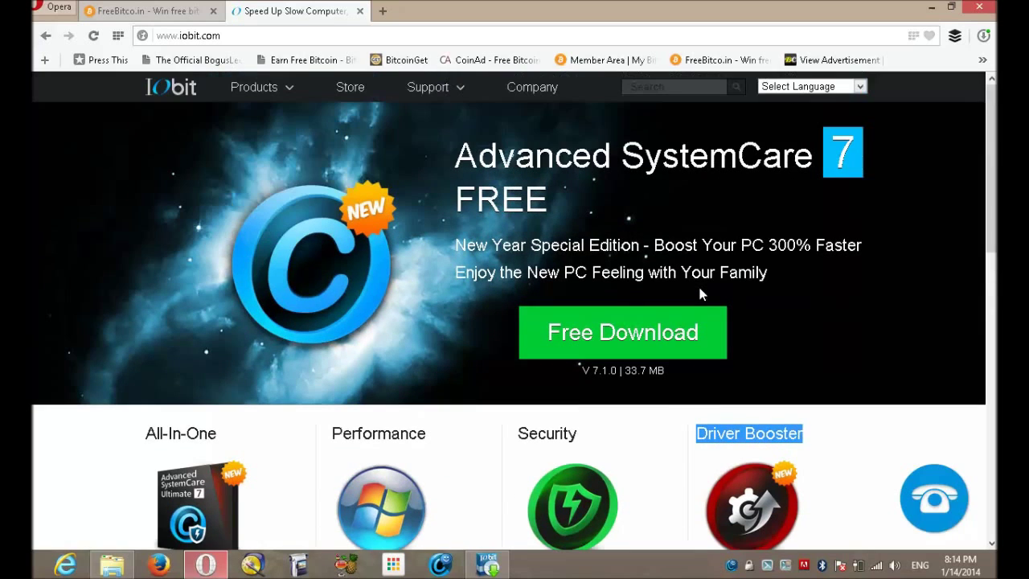
scroll(699, 294, "down", 1)
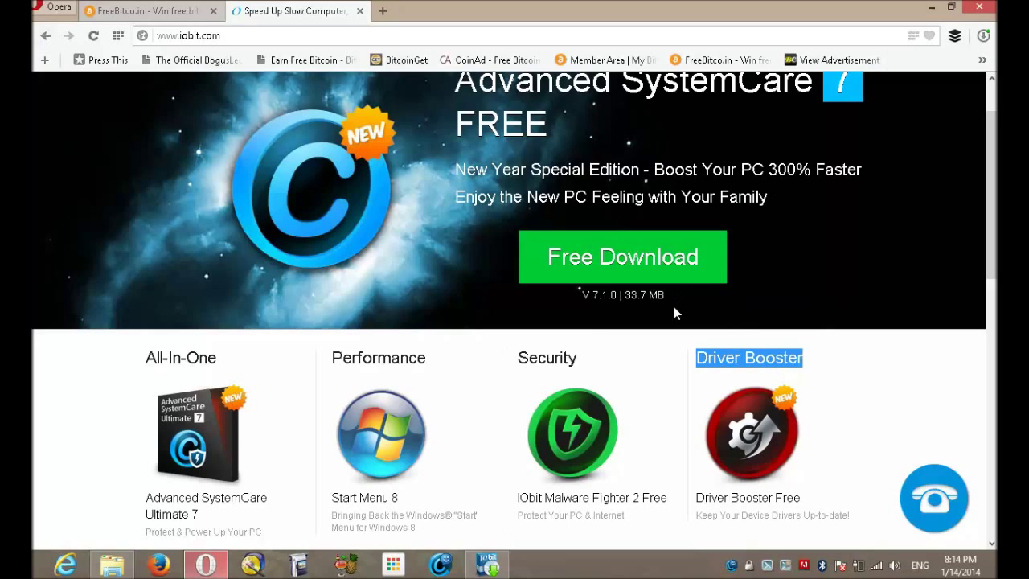
scroll(672, 306, "up", 1)
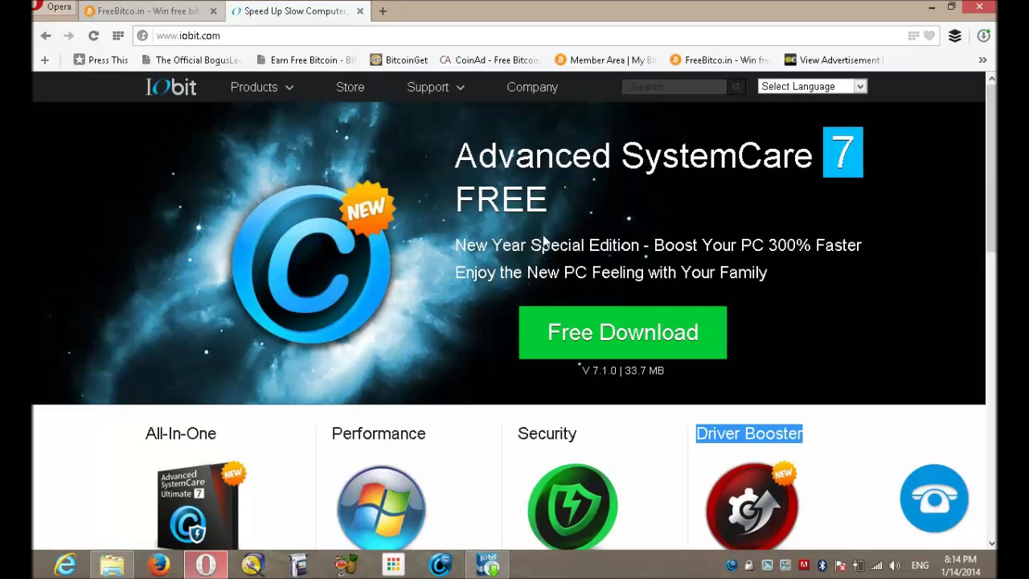
left_click(487, 566)
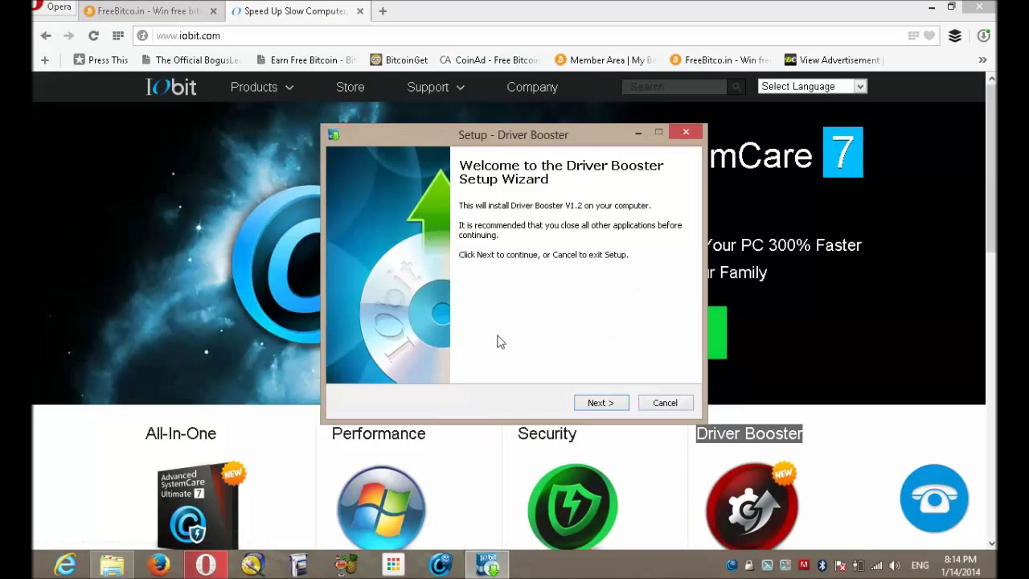
Install Driver Booster V1.2 past the toolbar offer, launch it, and close the thank-you page
left_click(614, 404)
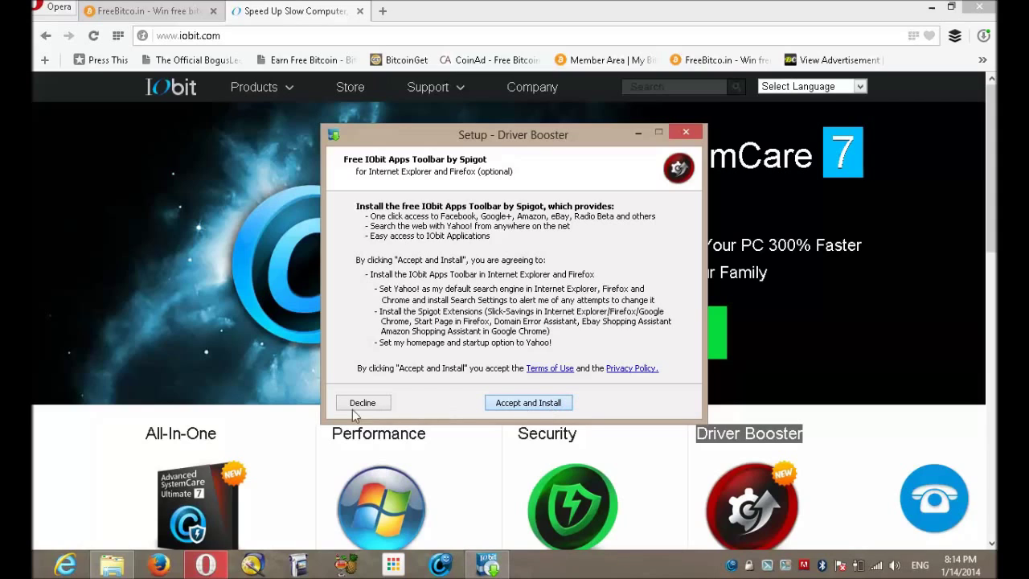
key("Return")
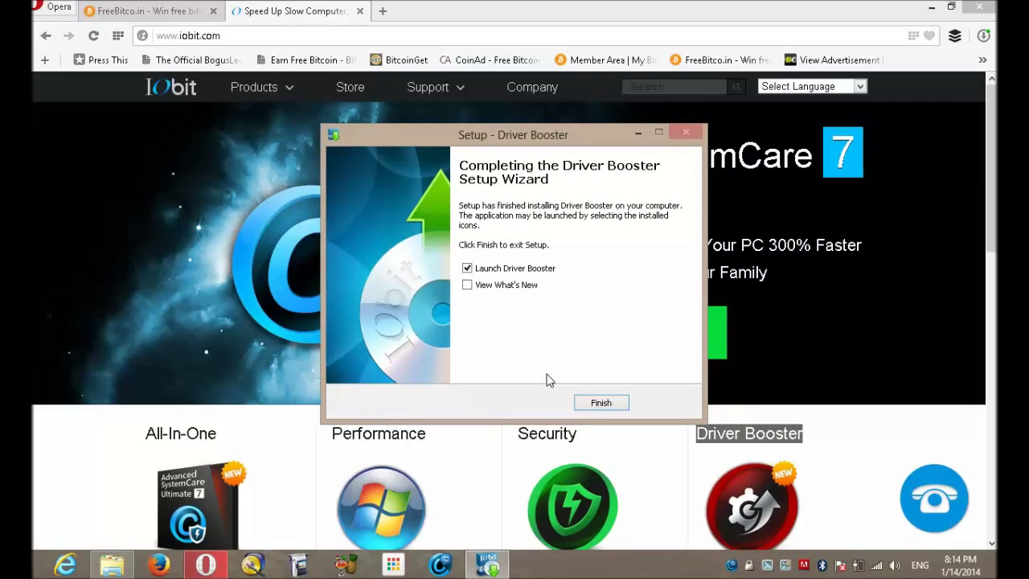
left_click(608, 403)
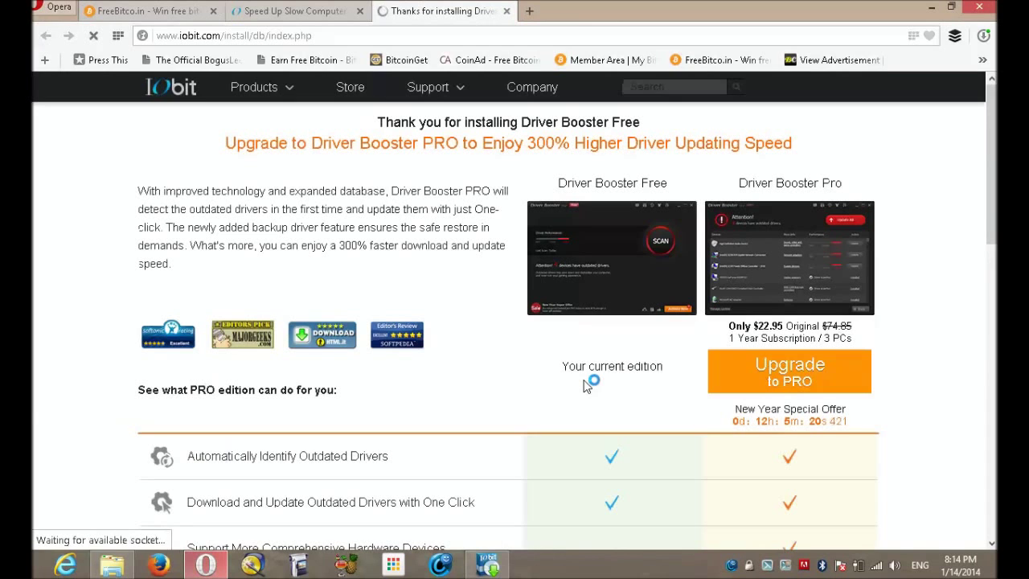
left_click(507, 10)
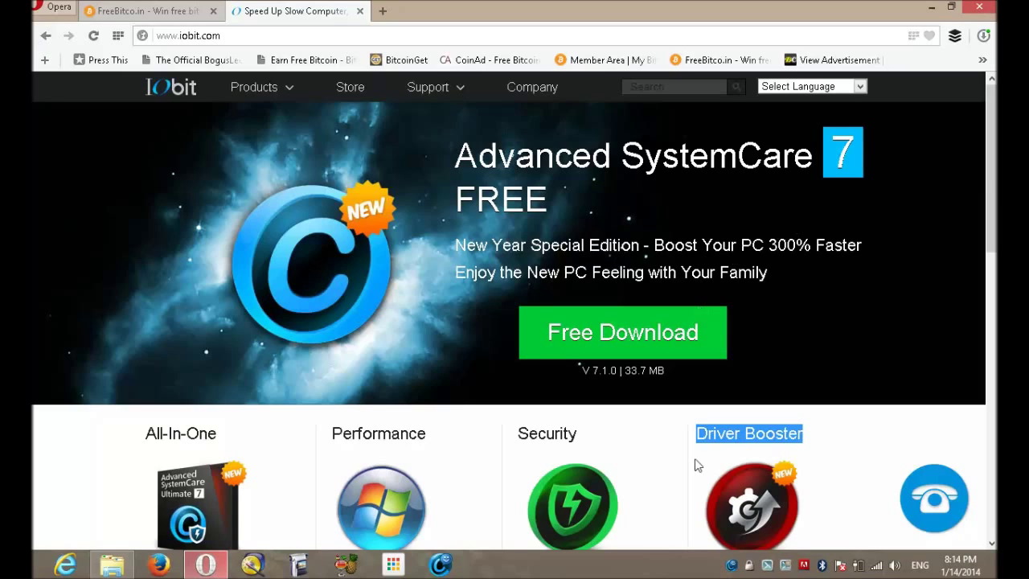
left_click(735, 567)
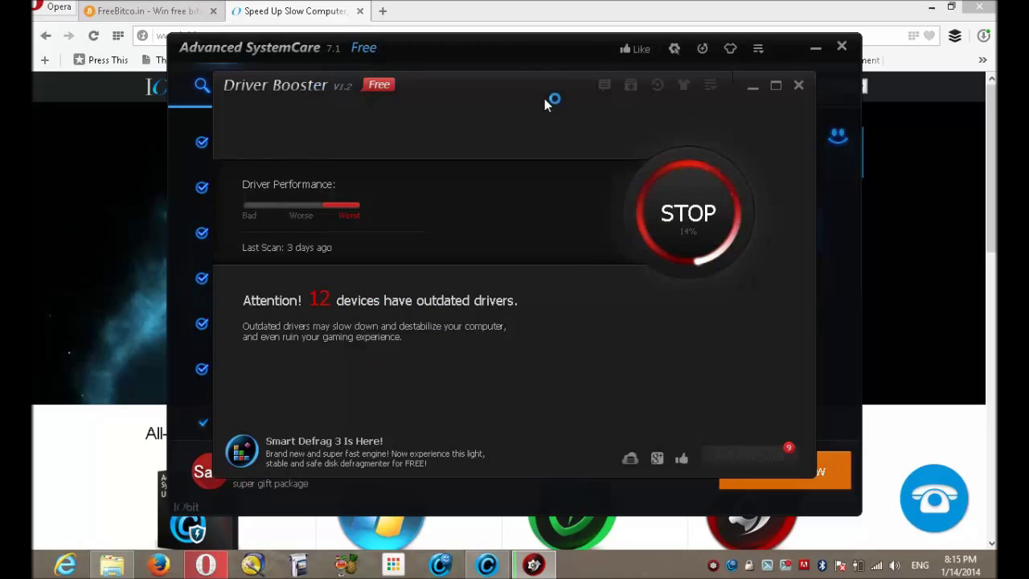
Drag the Driver Booster window down-right to reveal Advanced SystemCare 7.1
left_click_drag(516, 87, 673, 144)
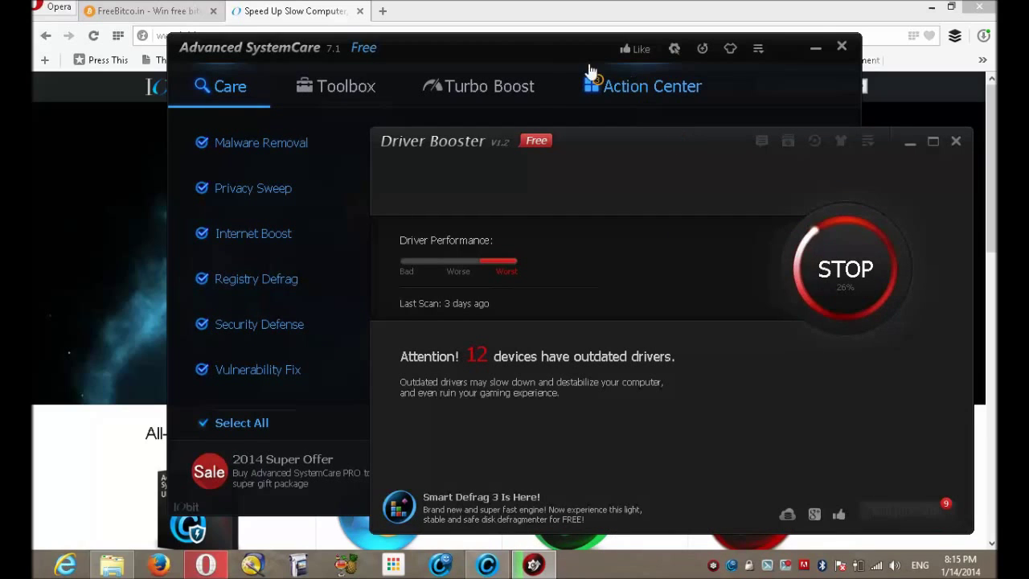
Launch Driver Booster from Advanced SystemCare's Toolbox, then switch to the Turbo Boost panel
left_click(558, 48)
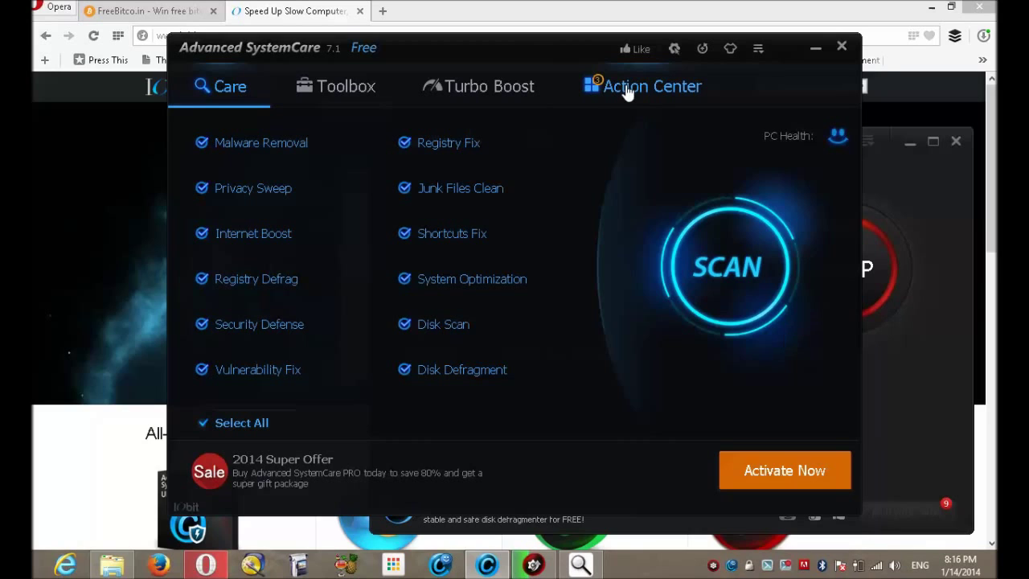
left_click(303, 99)
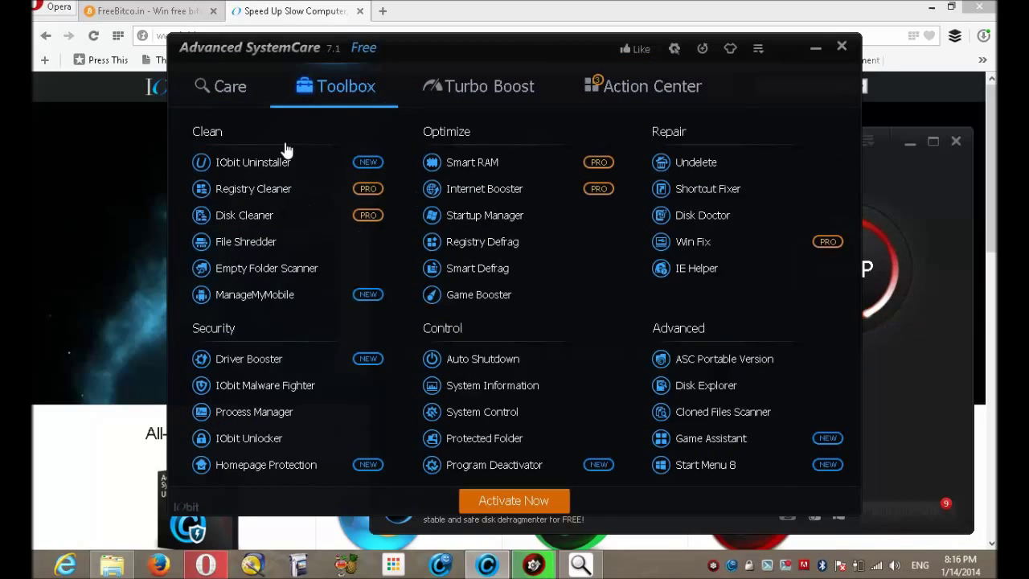
left_click(264, 362)
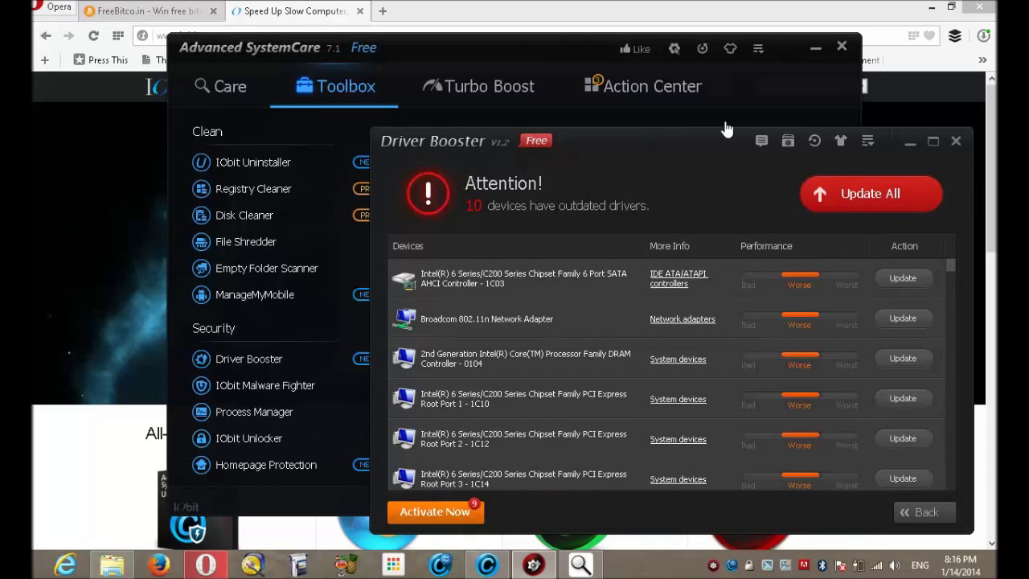
left_click(560, 54)
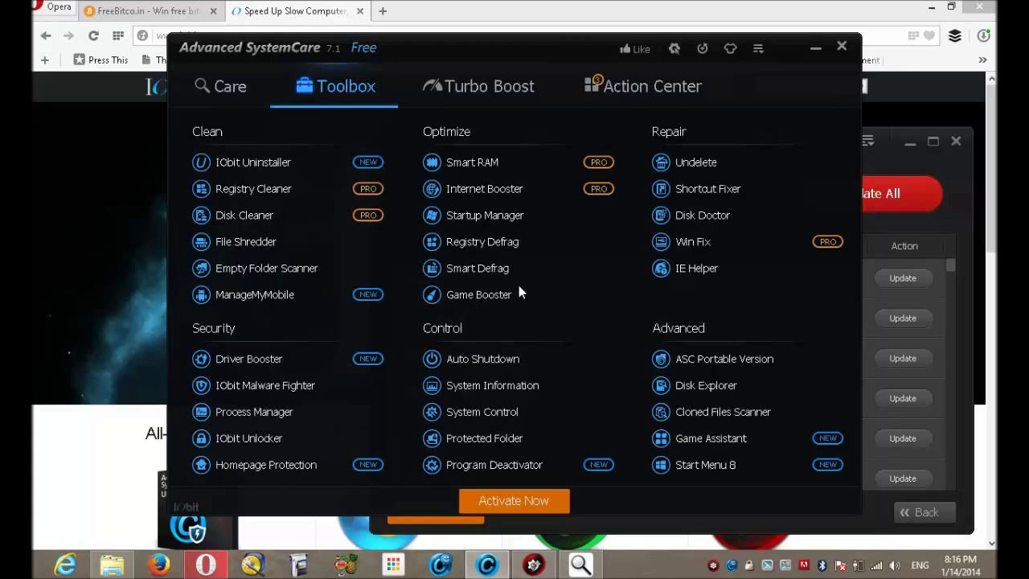
left_click(485, 89)
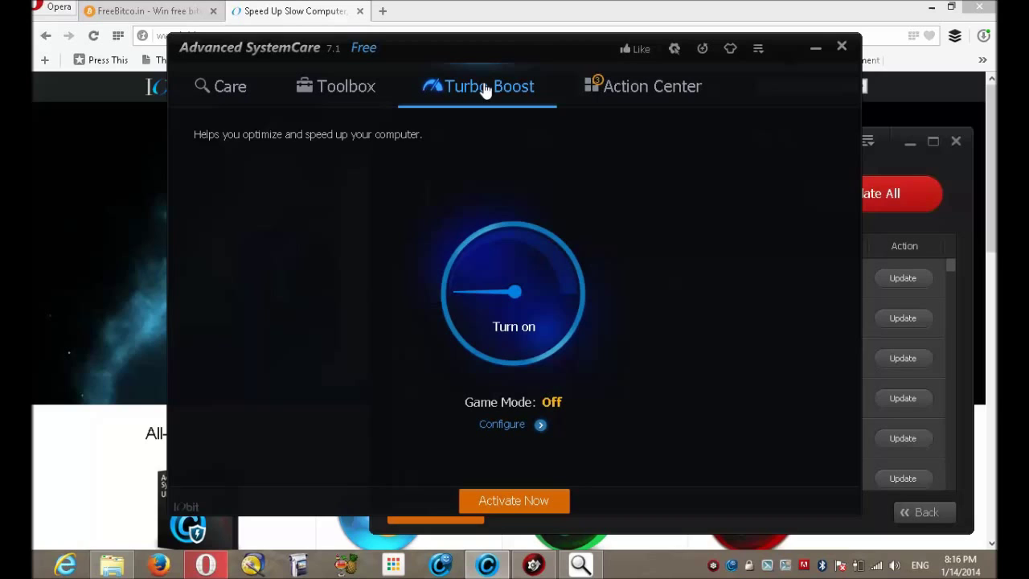
View the Action Center recommendations, then go back to the Care page
left_click(611, 85)
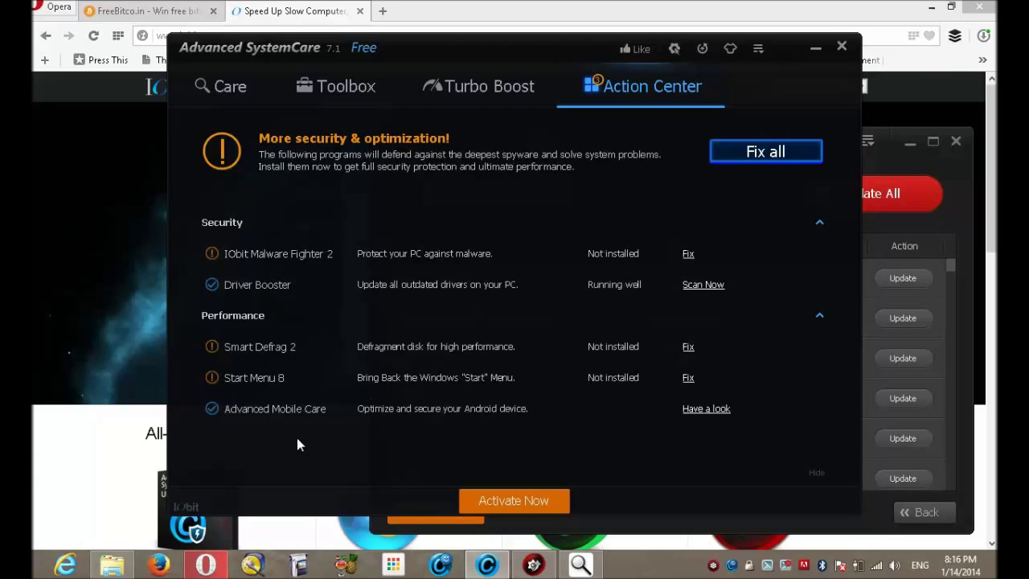
left_click(230, 88)
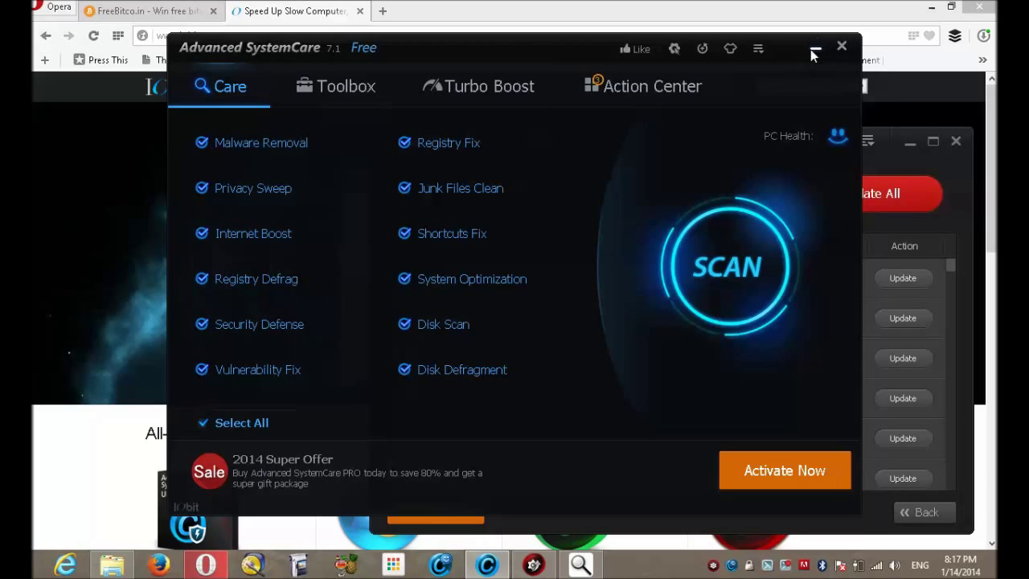
Put Driver Booster in front and scroll its 10 outdated drivers, including the Broadcom 802.11n Network Adapter
left_click(815, 49)
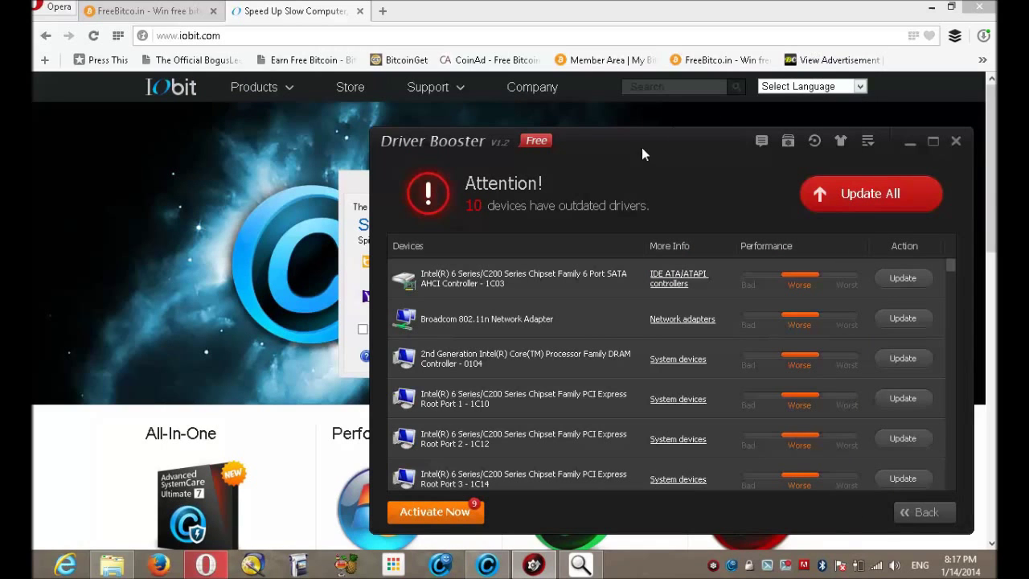
left_click_drag(626, 143, 566, 109)
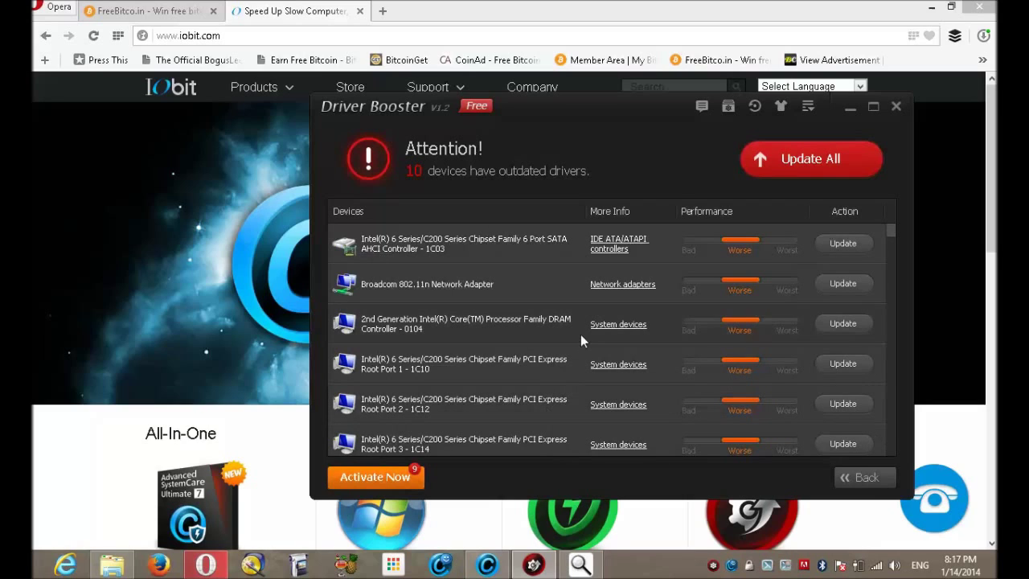
left_click_drag(890, 231, 897, 209)
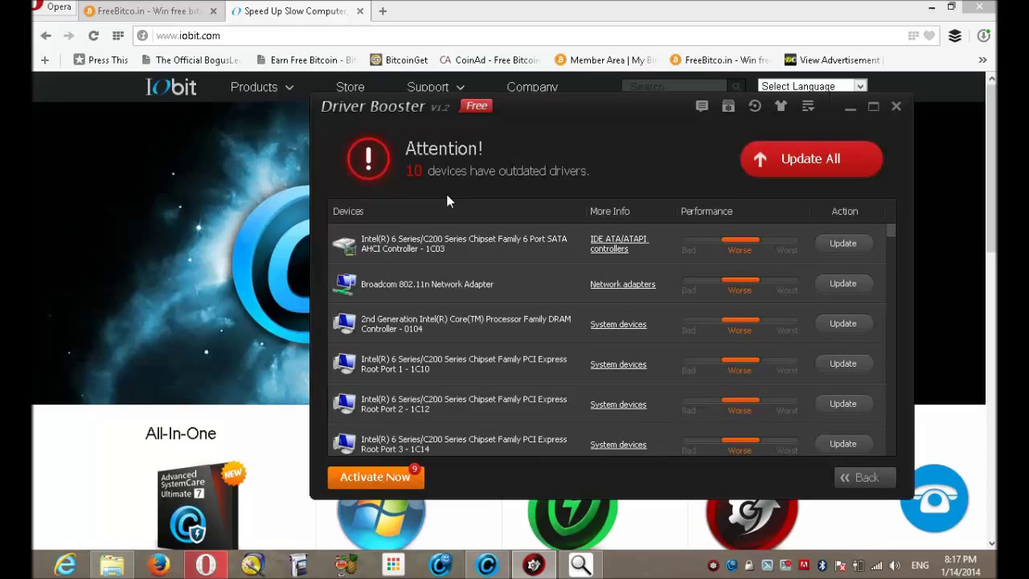